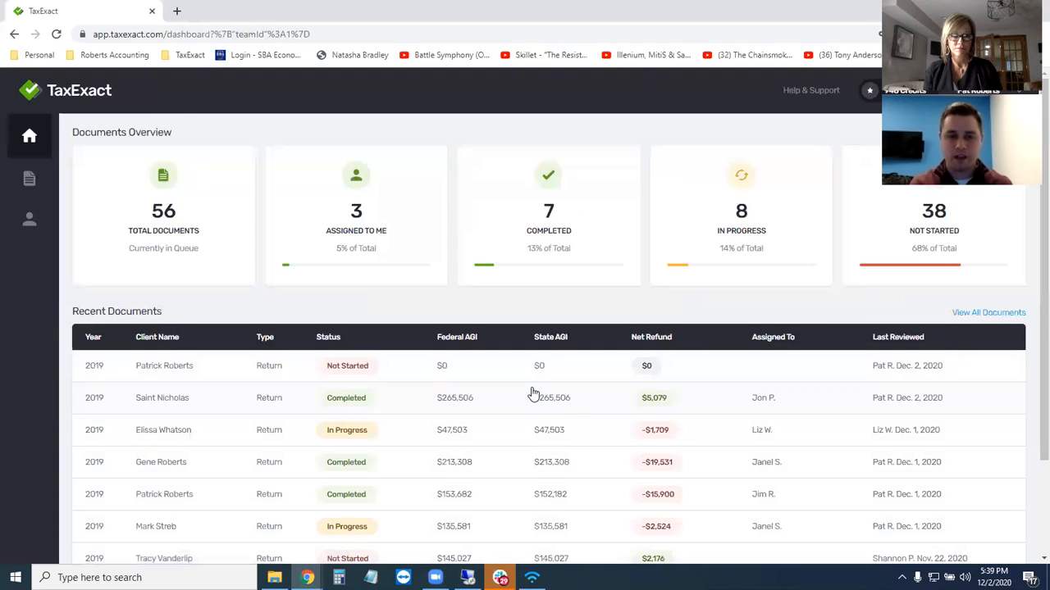
# Open the completed 2019 return with a federal AGI of $265,506 and review its client state and federal income summary.
pyautogui.scroll(-1, 533, 394)
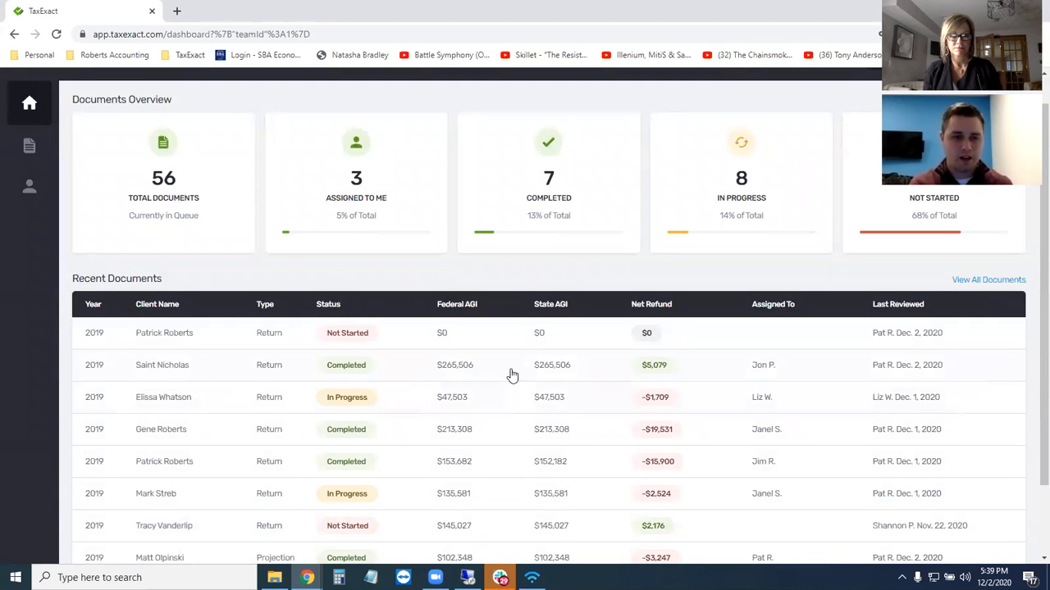
pyautogui.click(422, 368)
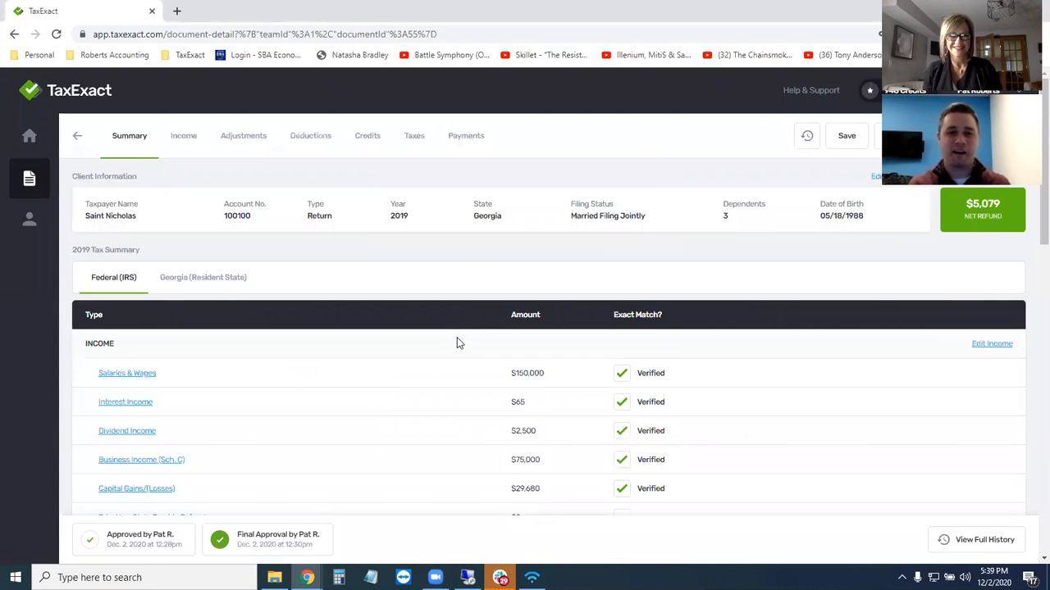
pyautogui.moveTo(502, 217)
pyautogui.mouseDown()
pyautogui.moveTo(473, 215)
pyautogui.moveTo(501, 216)
pyautogui.mouseUp()
pyautogui.click(475, 215)
pyautogui.click(499, 216)
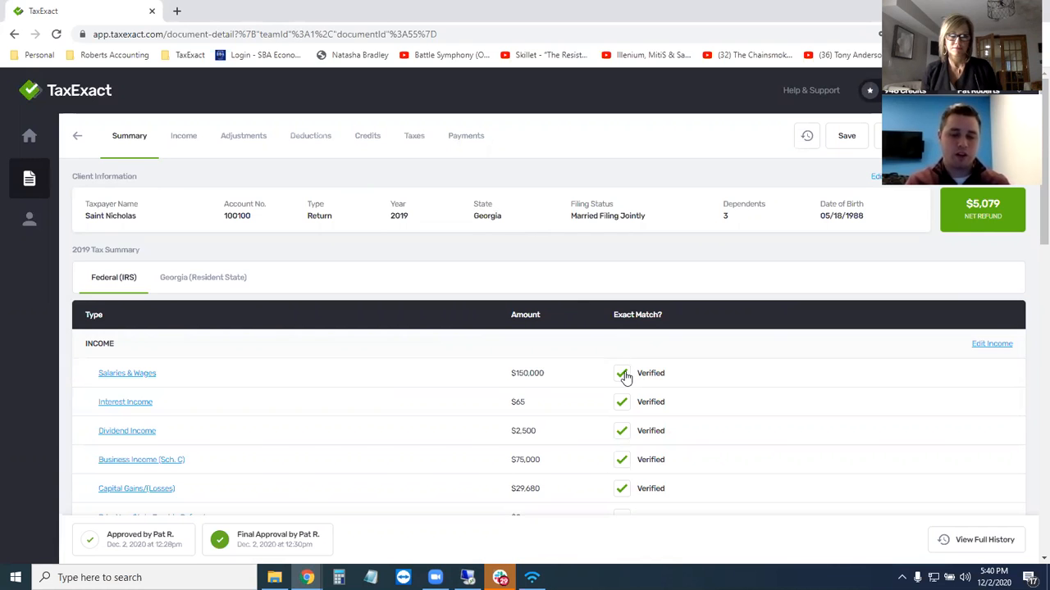
pyautogui.scroll(-3, 625, 376)
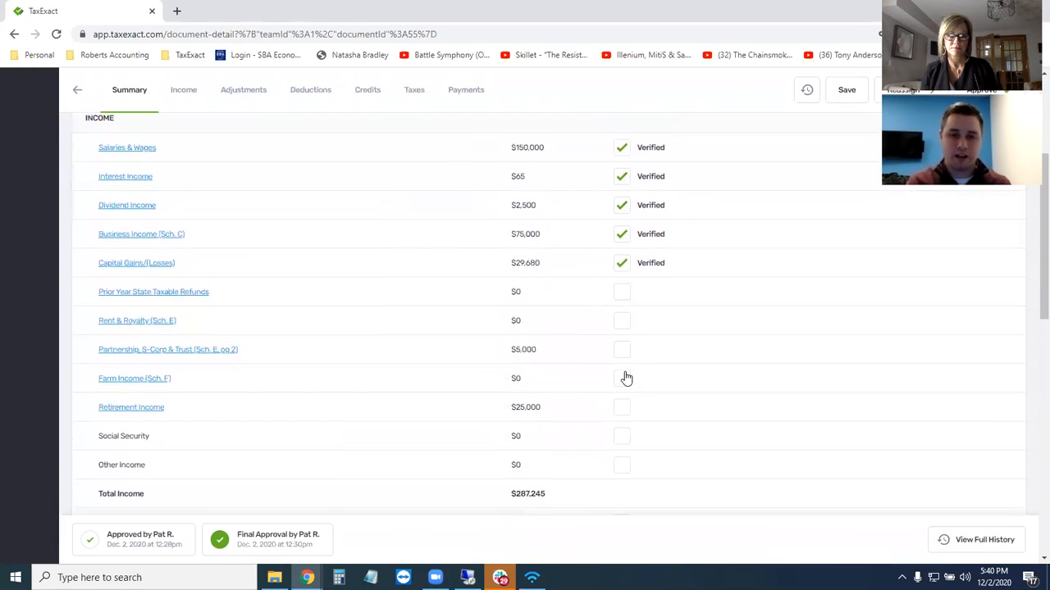
pyautogui.scroll(3, 619, 356)
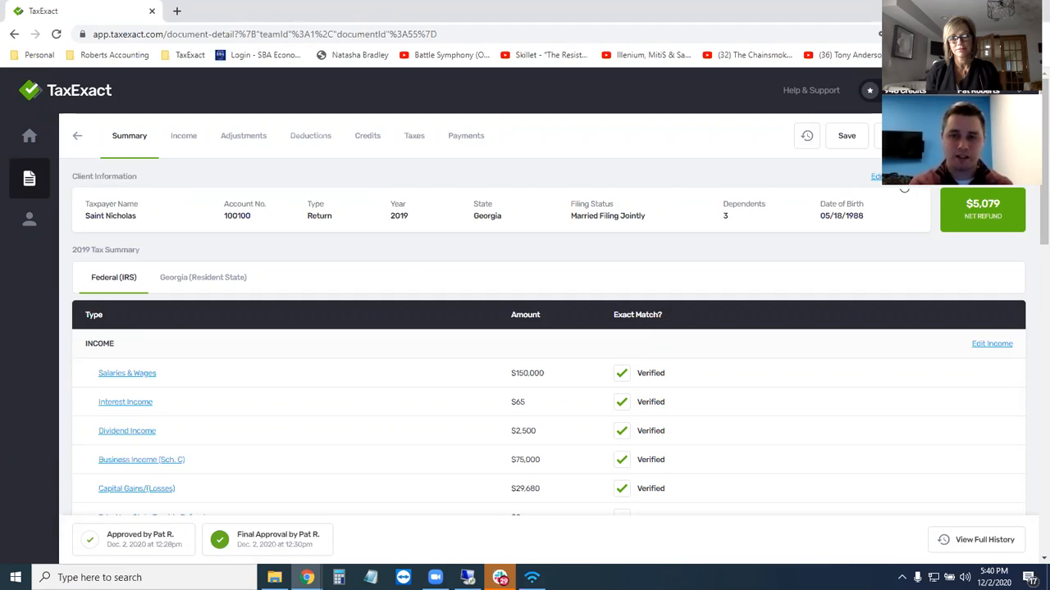
# Edit the client details of this return and add Virginia as the 2nd state, keeping Georgia as the state of residency.
pyautogui.click(902, 179)
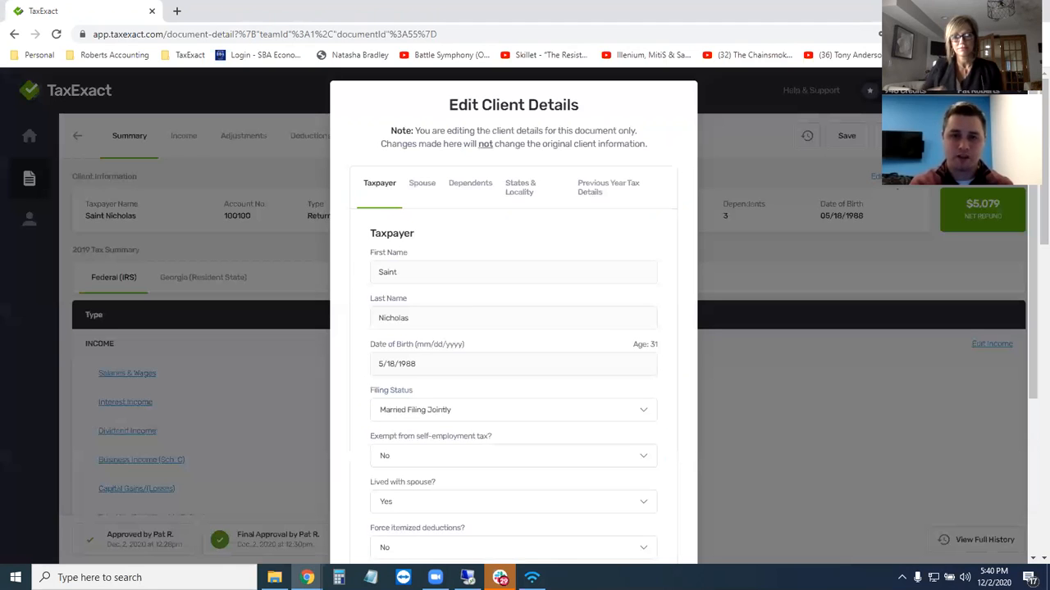
pyautogui.click(529, 195)
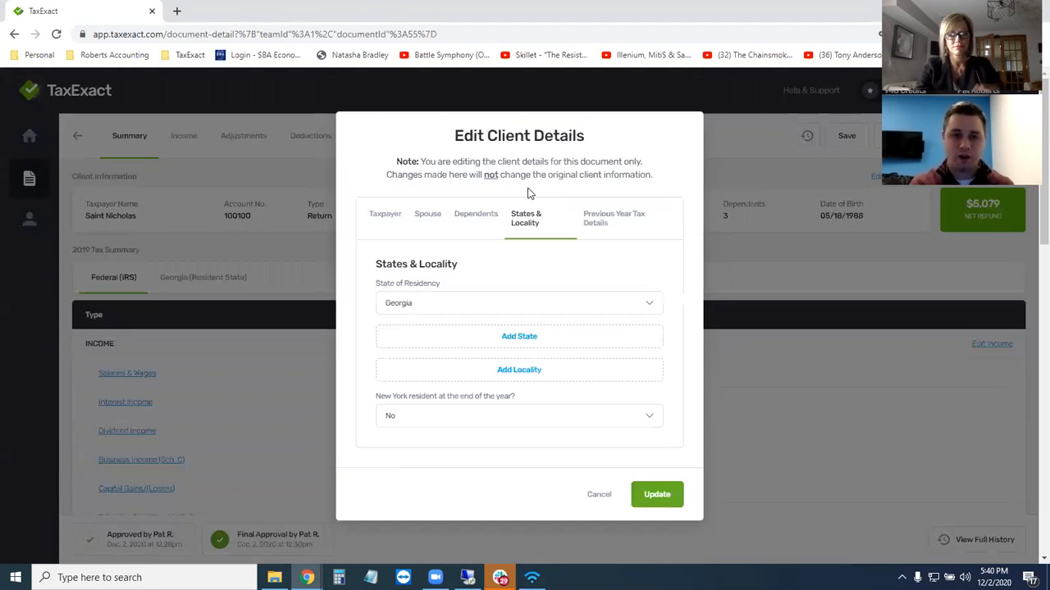
pyautogui.click(519, 339)
pyautogui.click(450, 325)
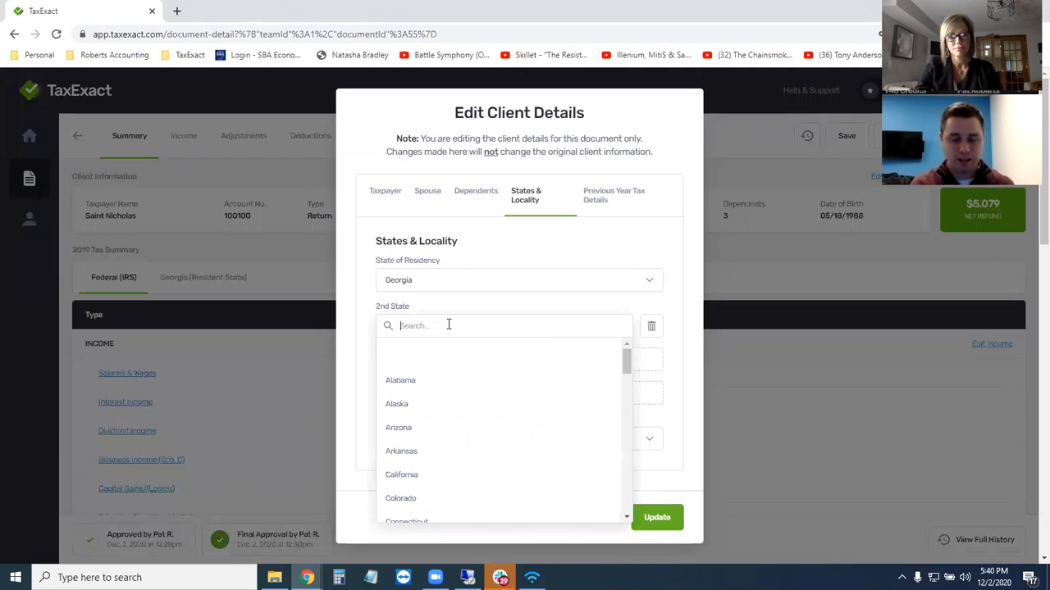
pyautogui.write('Vir')
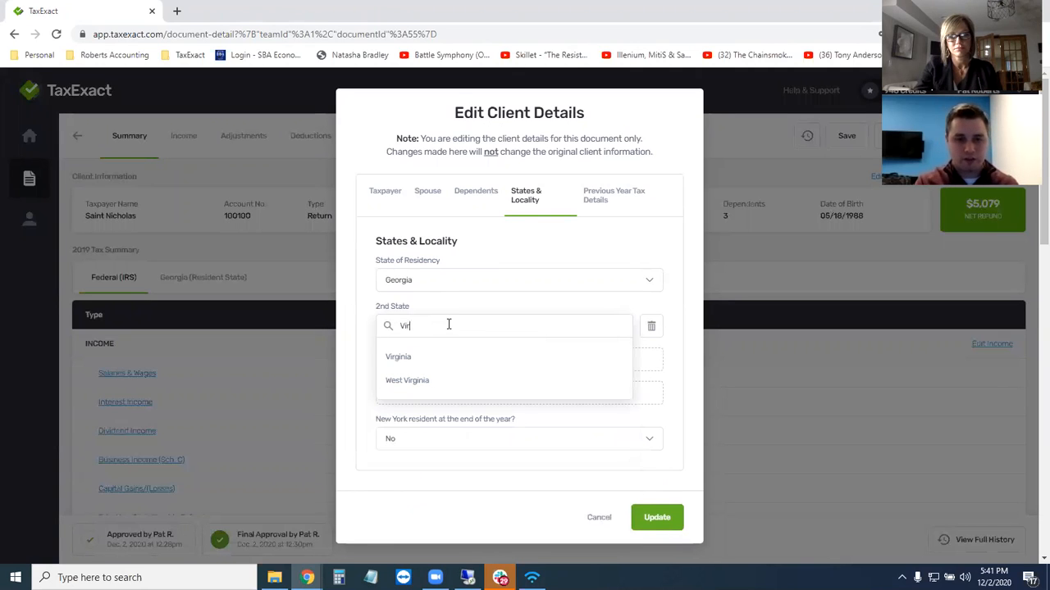
pyautogui.click(430, 357)
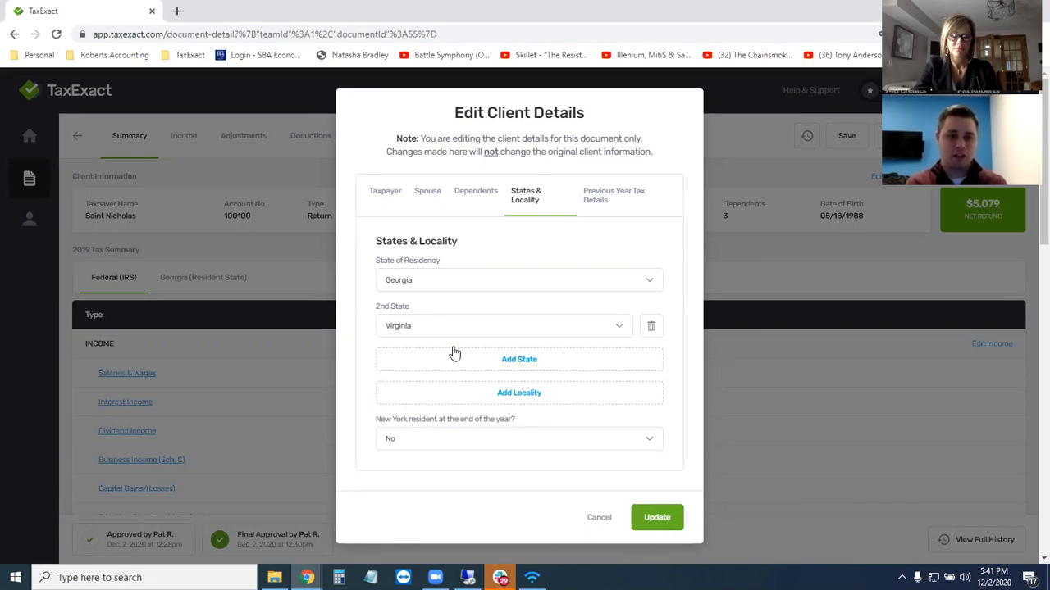
pyautogui.click(417, 281)
pyautogui.click(450, 264)
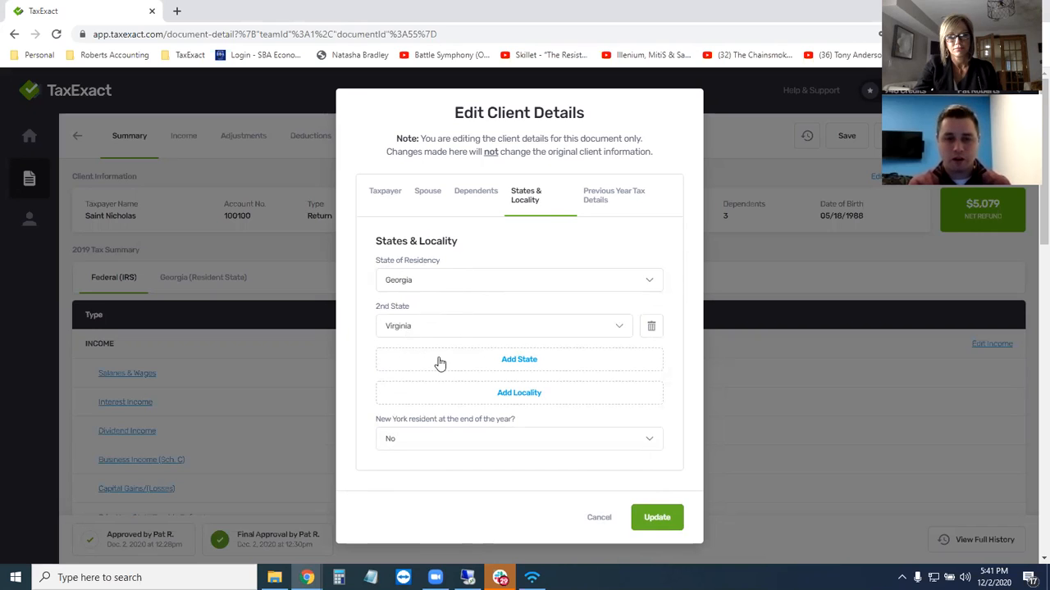
# Add NYC as the 1st locality and update the client details.
pyautogui.click(531, 397)
pyautogui.click(435, 398)
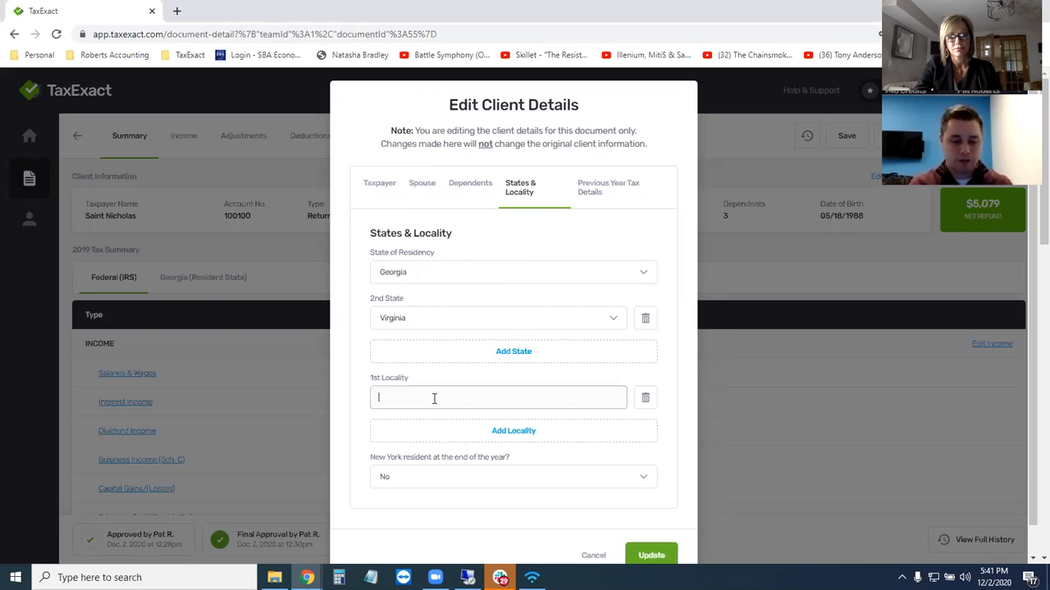
pyautogui.write('NT')
pyautogui.write('YC')
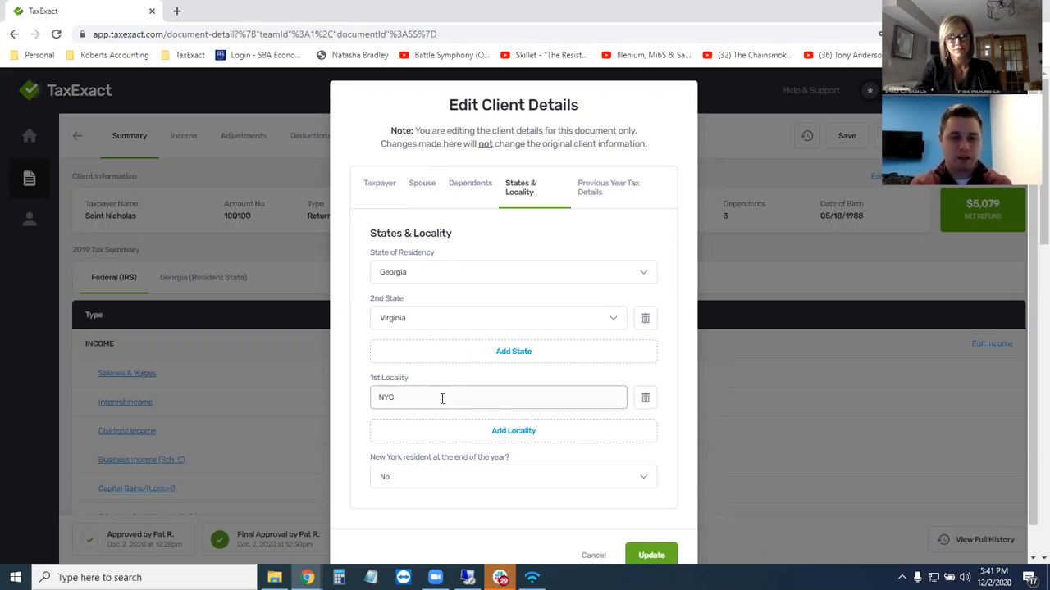
pyautogui.doubleClick(404, 400)
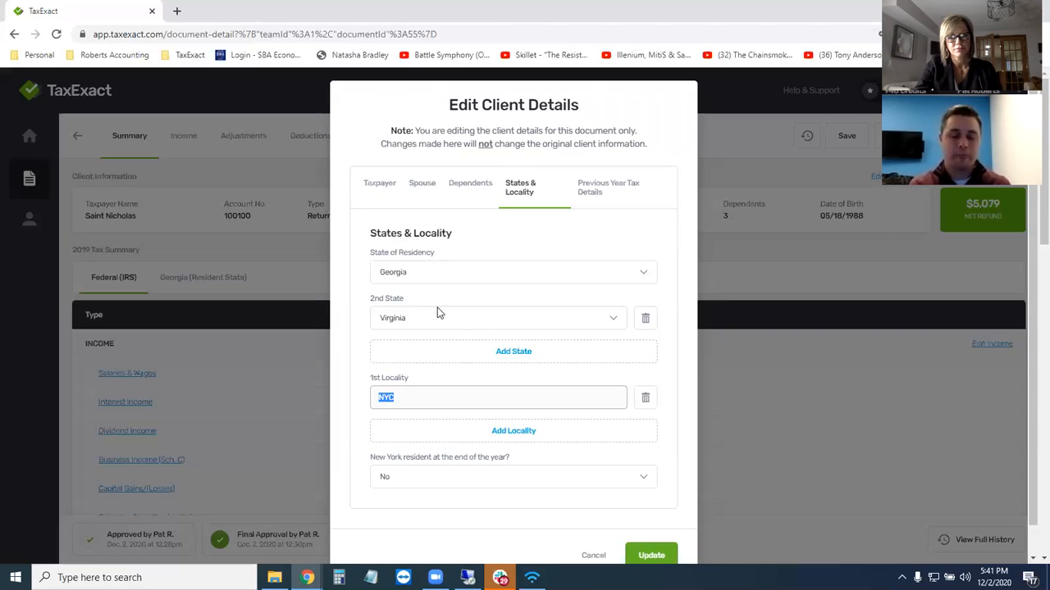
pyautogui.click(402, 399)
pyautogui.moveTo(383, 398); pyautogui.dragTo(376, 399)
pyautogui.click(410, 395)
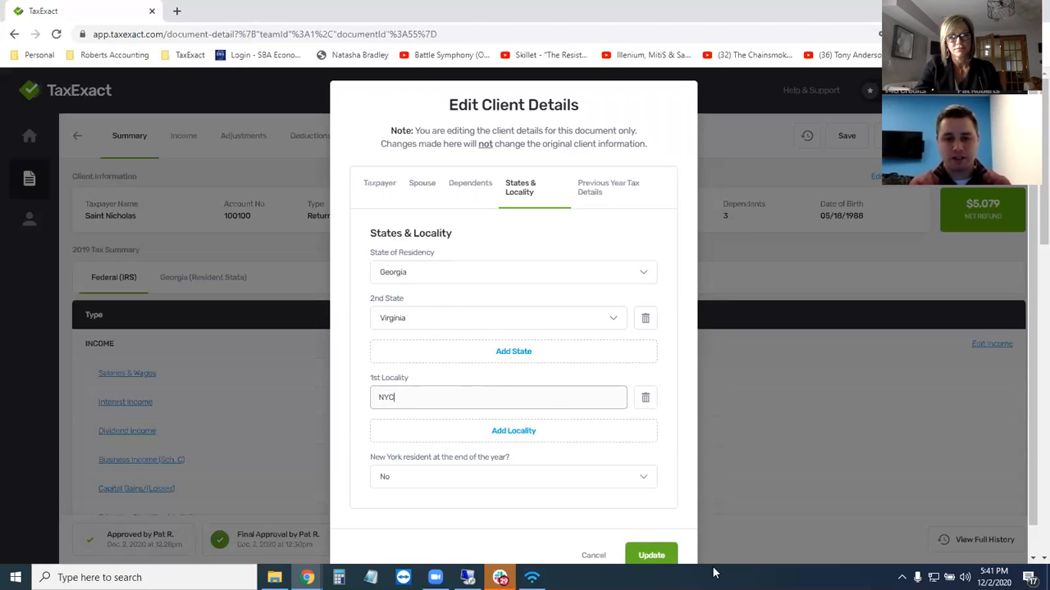
pyautogui.scroll(-1, 652, 555)
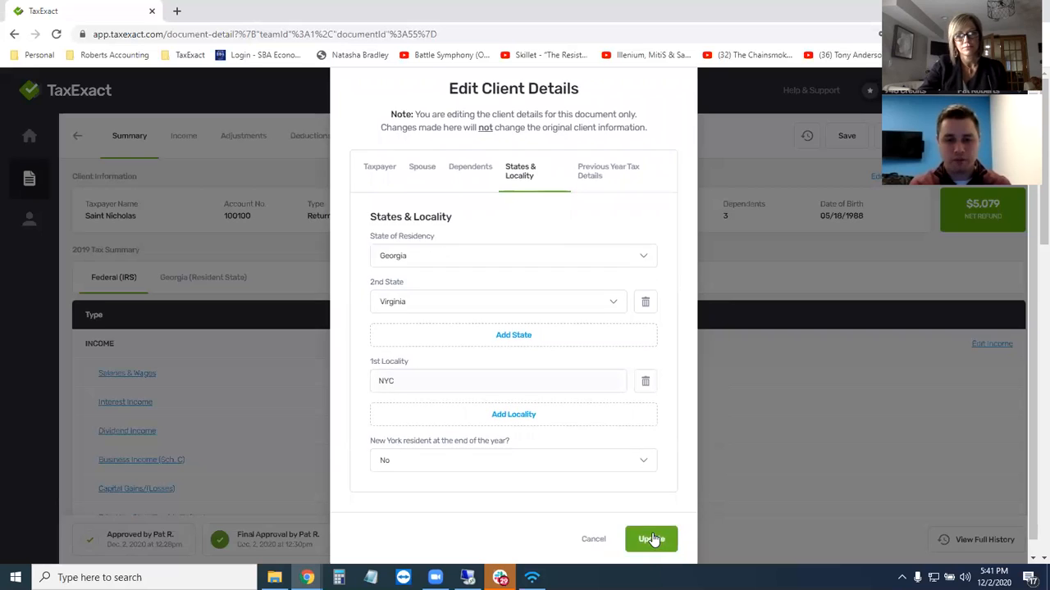
pyautogui.click(650, 539)
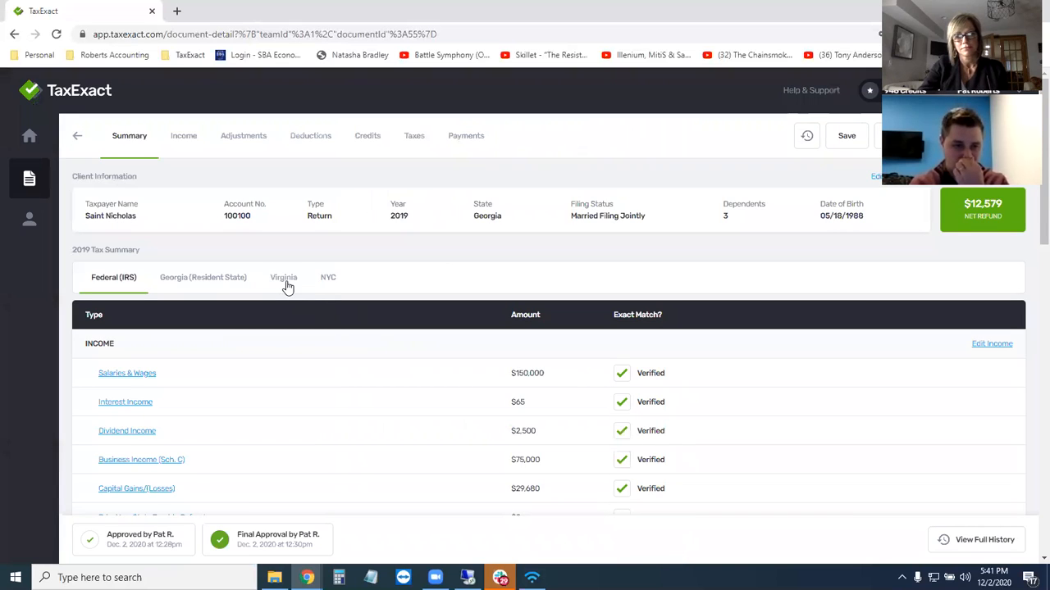
# Examine the Virginia and NYC sections of the 2019 tax summary.
pyautogui.click(287, 285)
pyautogui.click(326, 284)
pyautogui.click(295, 284)
pyautogui.click(331, 284)
pyautogui.click(300, 280)
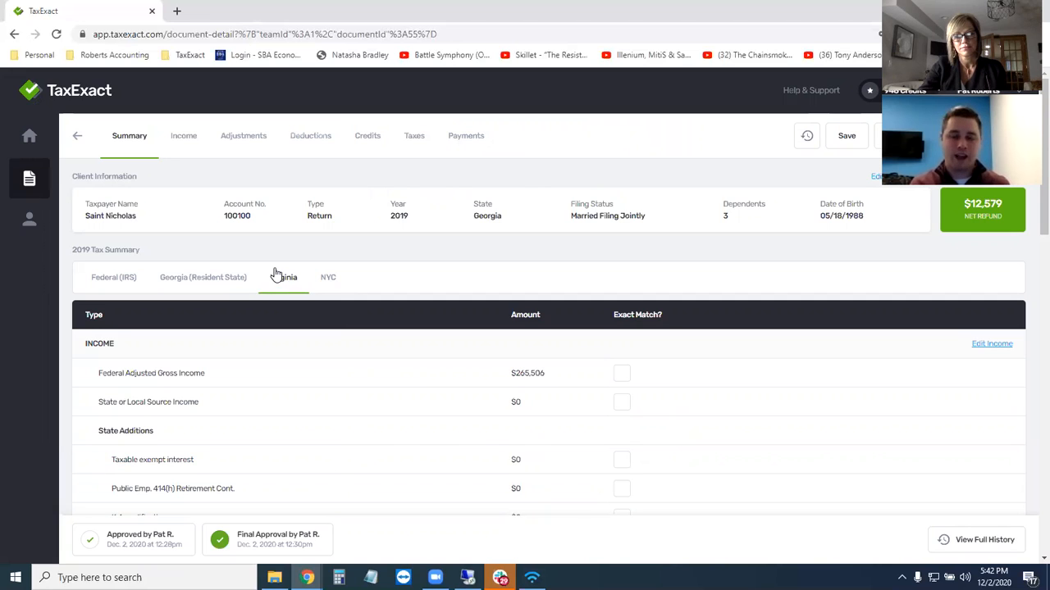
# Open the taxpayer's North Pole W-2 in the general income for editing and set its state to Virginia.
pyautogui.click(175, 142)
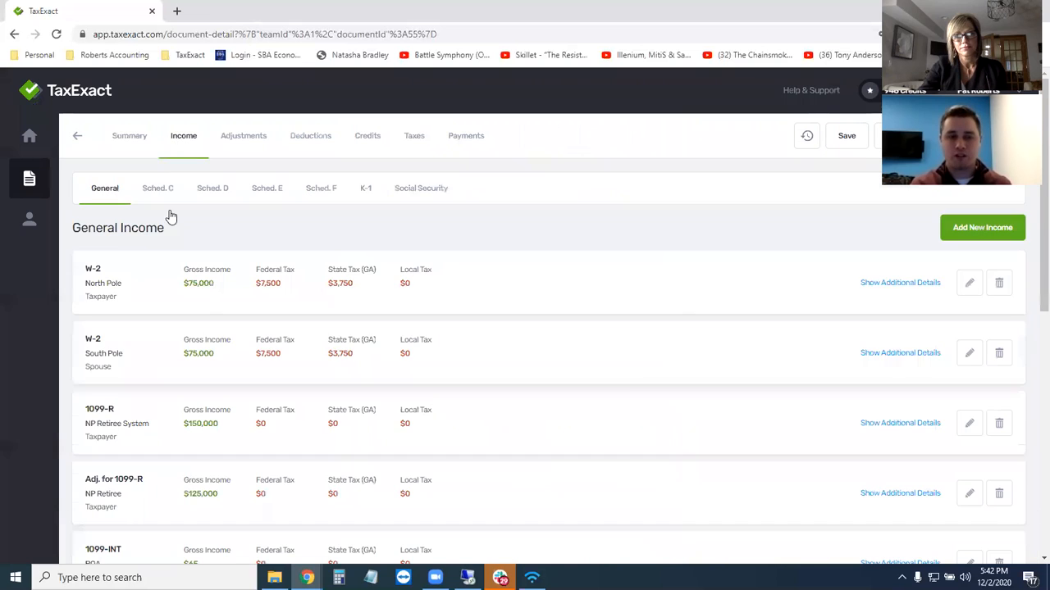
pyautogui.moveTo(83, 271)
pyautogui.mouseDown()
pyautogui.moveTo(95, 270)
pyautogui.moveTo(91, 283)
pyautogui.mouseUp()
pyautogui.click(115, 285)
pyautogui.click(212, 282)
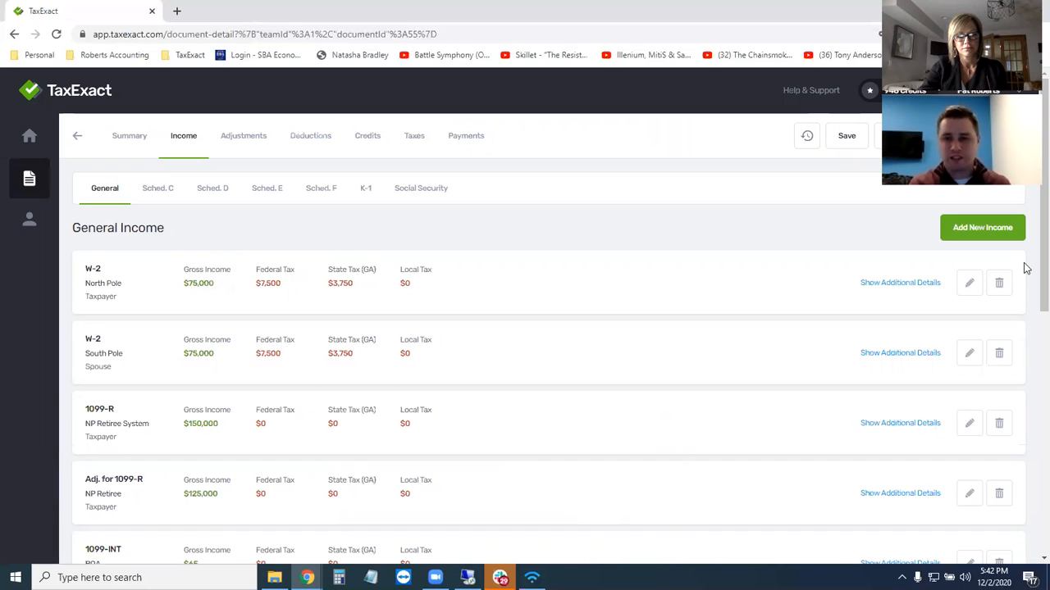
pyautogui.click(400, 264)
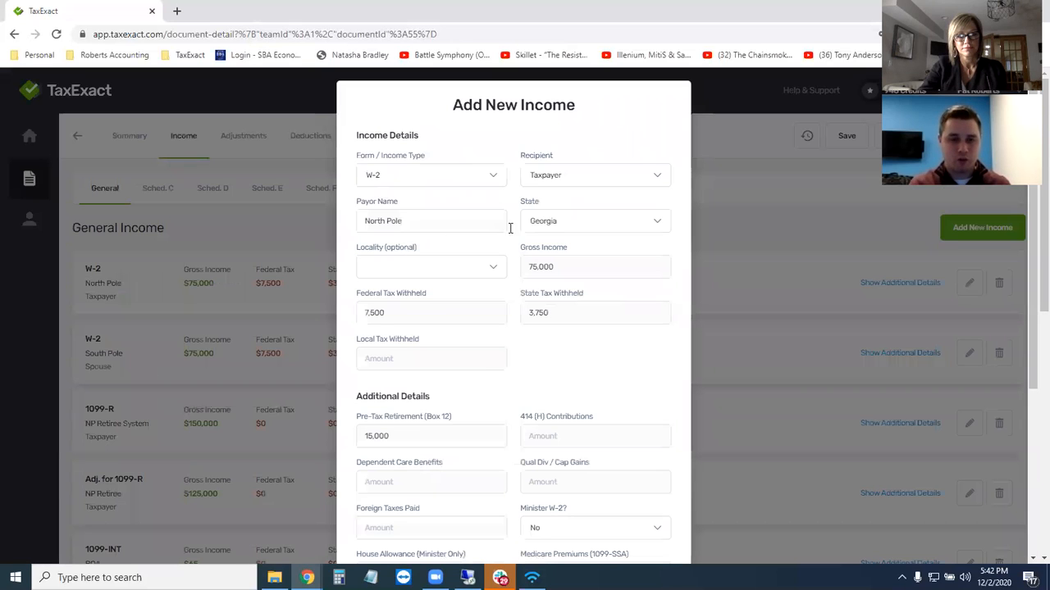
pyautogui.moveTo(543, 203); pyautogui.dragTo(554, 229)
pyautogui.click(554, 223)
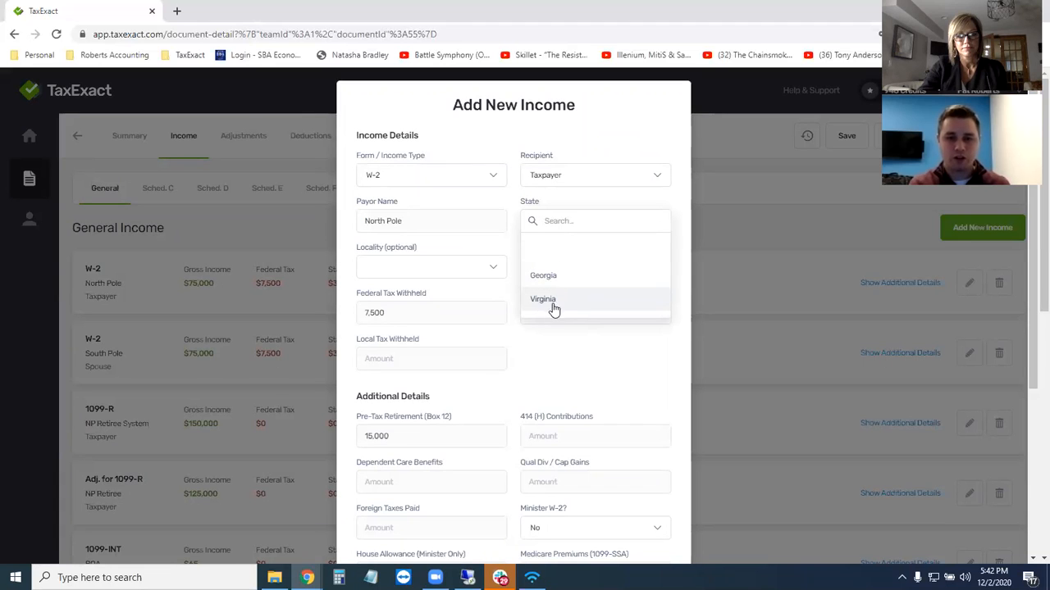
pyautogui.click(546, 302)
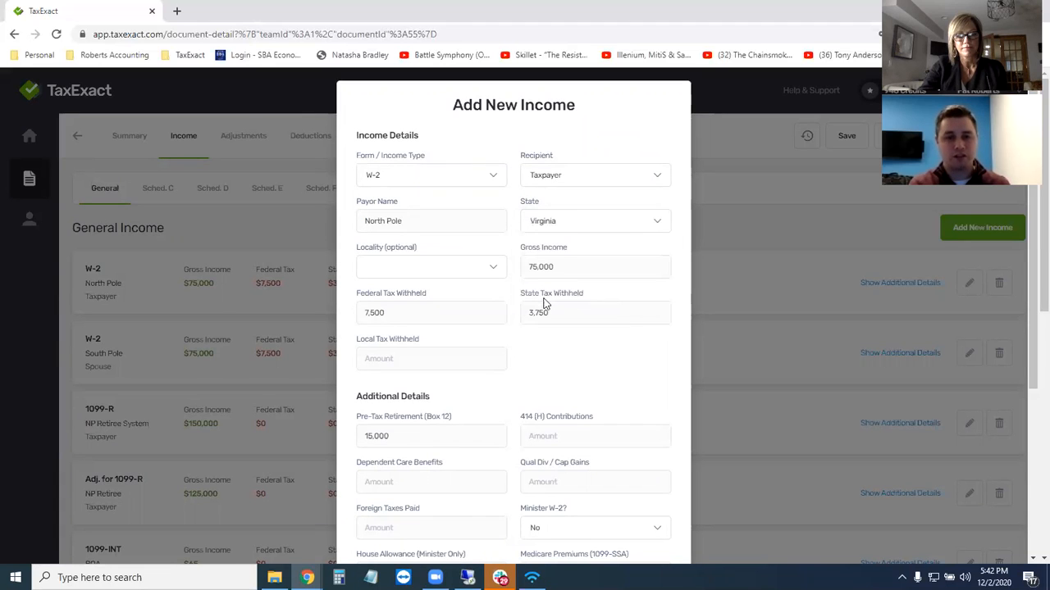
# Check the gross income and remaining fields of the North Pole W-2 and save the entry.
pyautogui.scroll(-5, 558, 245)
pyautogui.scroll(5, 558, 244)
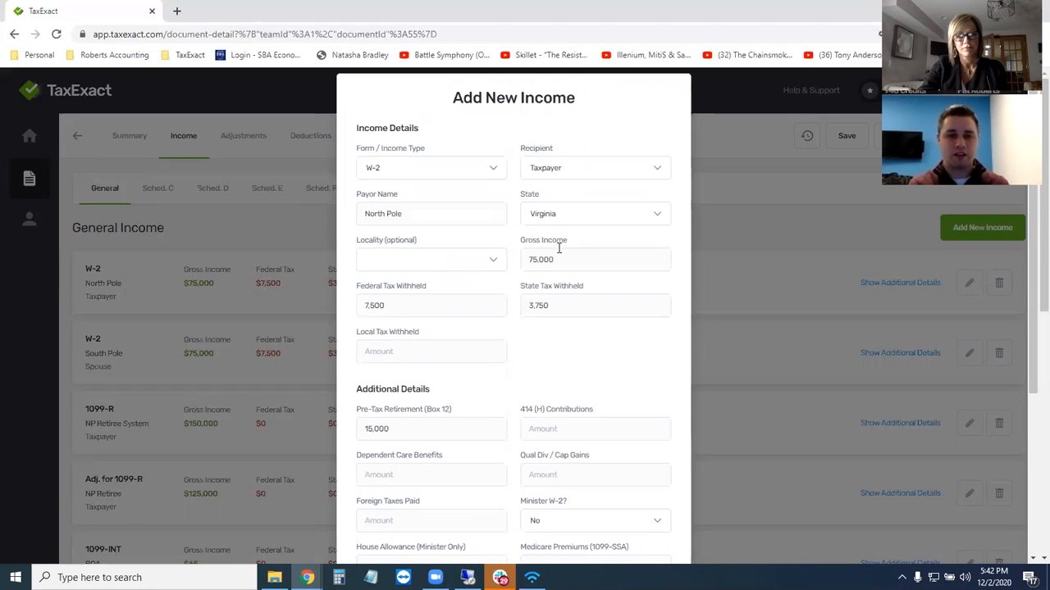
pyautogui.click(544, 265)
pyautogui.doubleClick(544, 264)
pyautogui.click(566, 265)
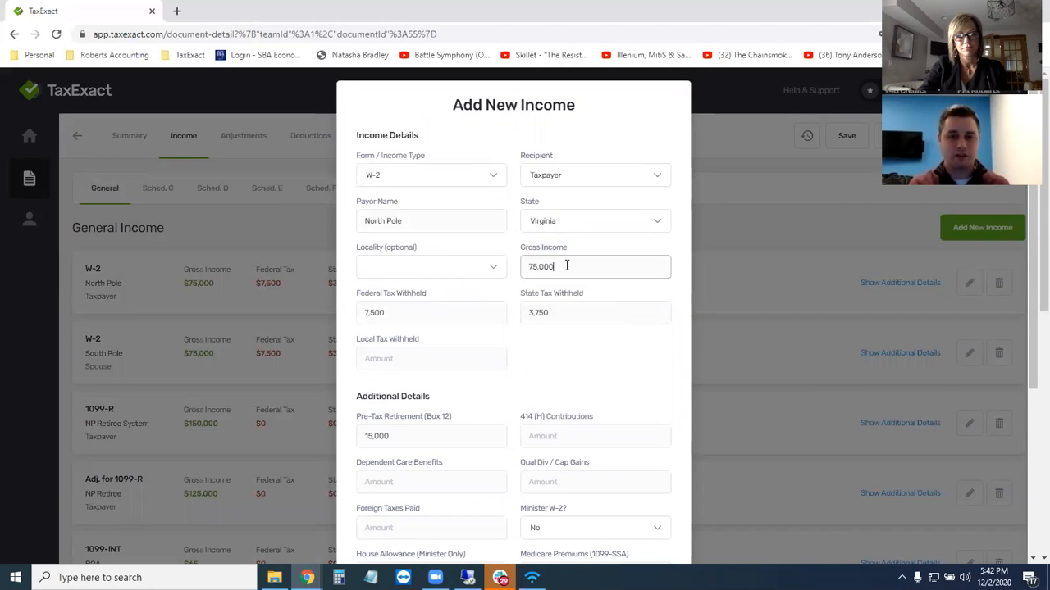
pyautogui.scroll(-5, 567, 262)
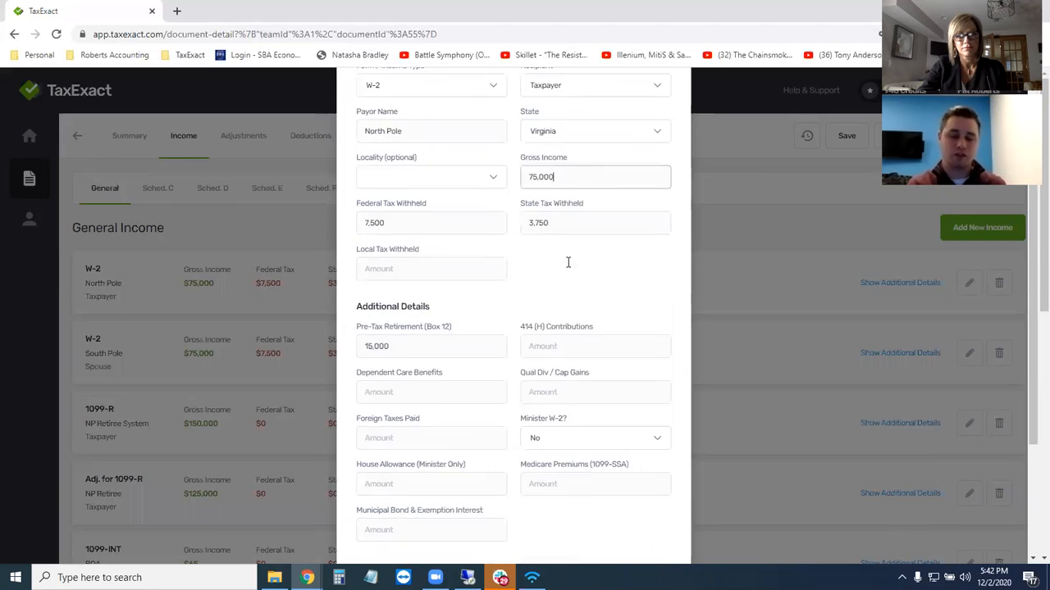
pyautogui.click(643, 525)
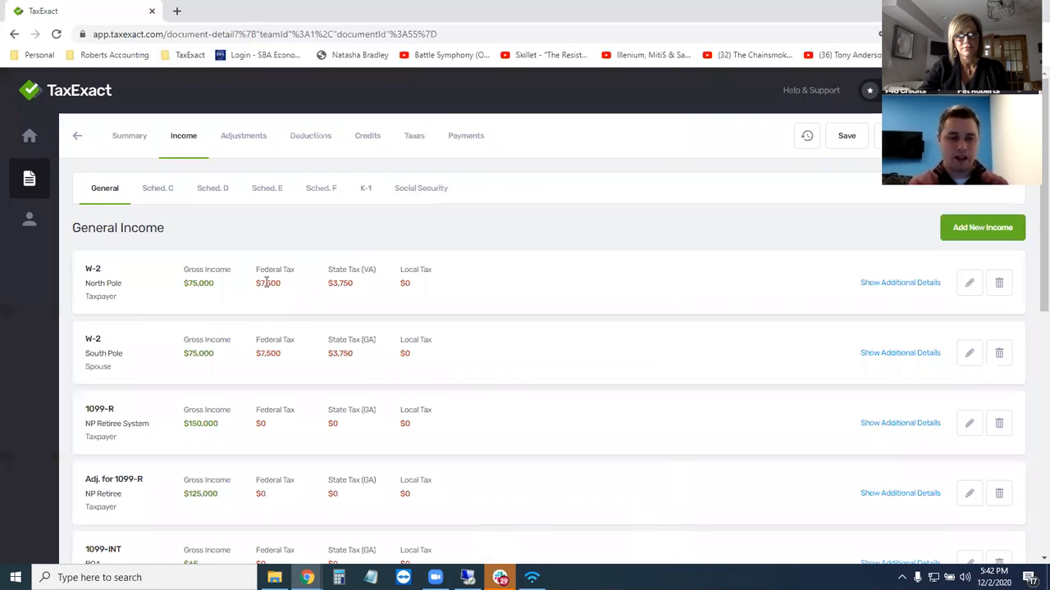
# Examine the state or local source income in the Virginia tax summary.
pyautogui.click(137, 141)
pyautogui.click(301, 279)
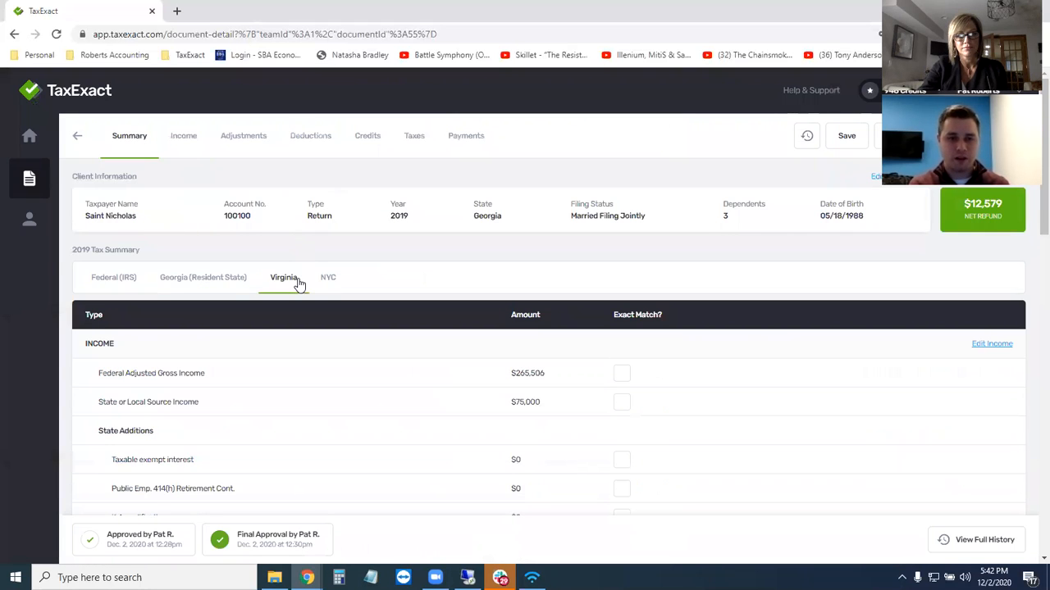
pyautogui.scroll(-2, 298, 286)
pyautogui.moveTo(113, 320); pyautogui.dragTo(197, 320)
pyautogui.click(538, 319)
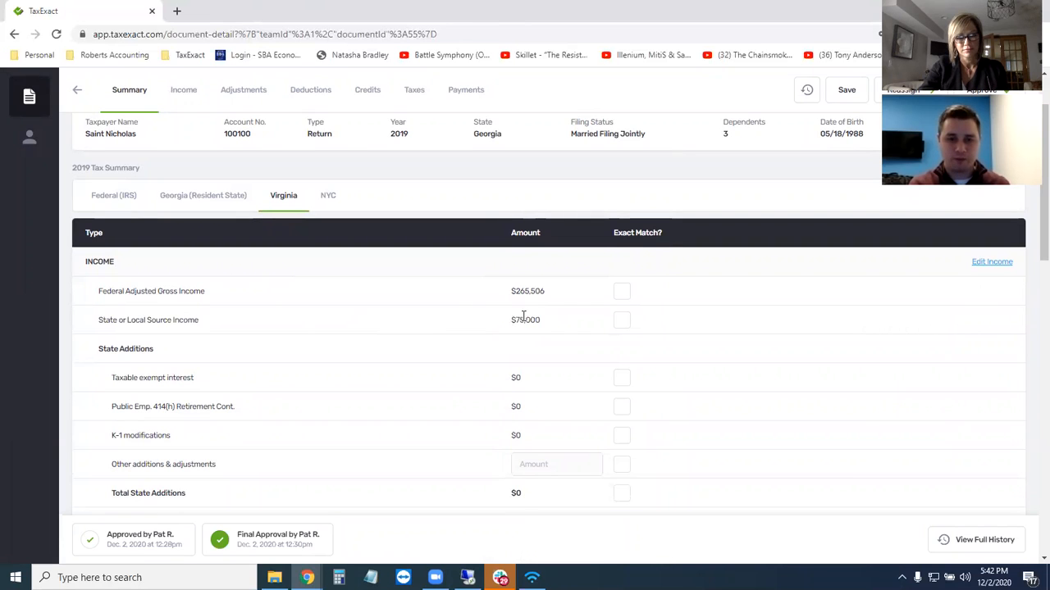
pyautogui.moveTo(540, 319); pyautogui.dragTo(510, 319)
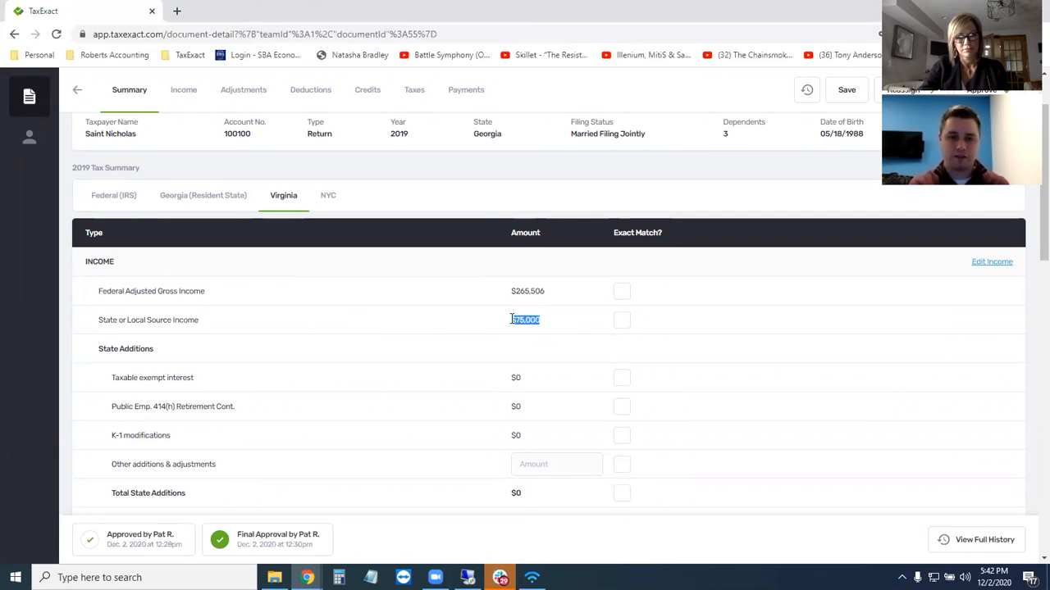
pyautogui.scroll(2, 512, 319)
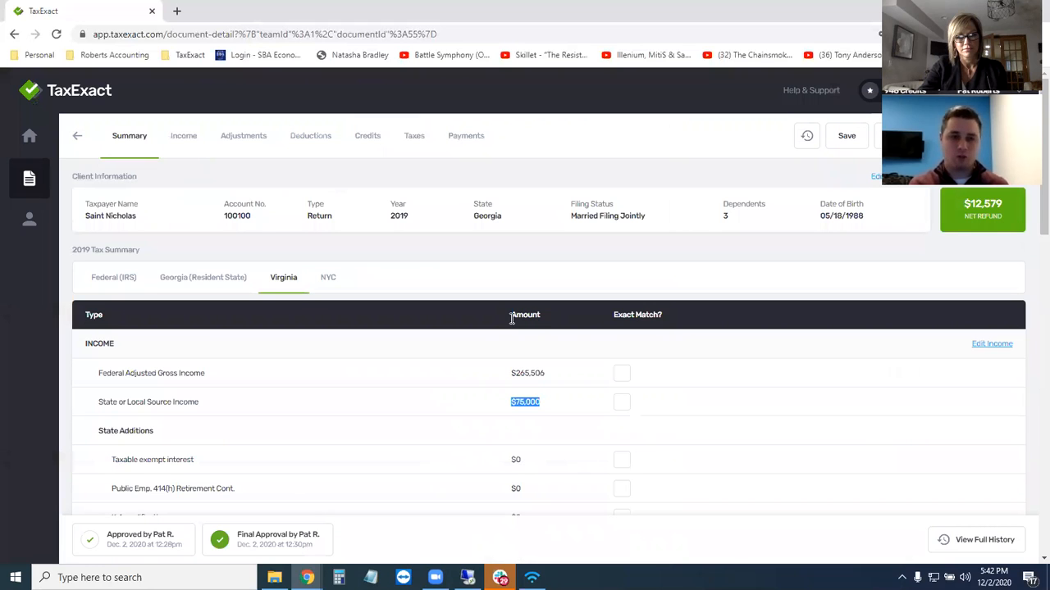
# Reopen the taxpayer's North Pole W-2 for editing and rename its payor to "North Pole - VA".
pyautogui.click(187, 140)
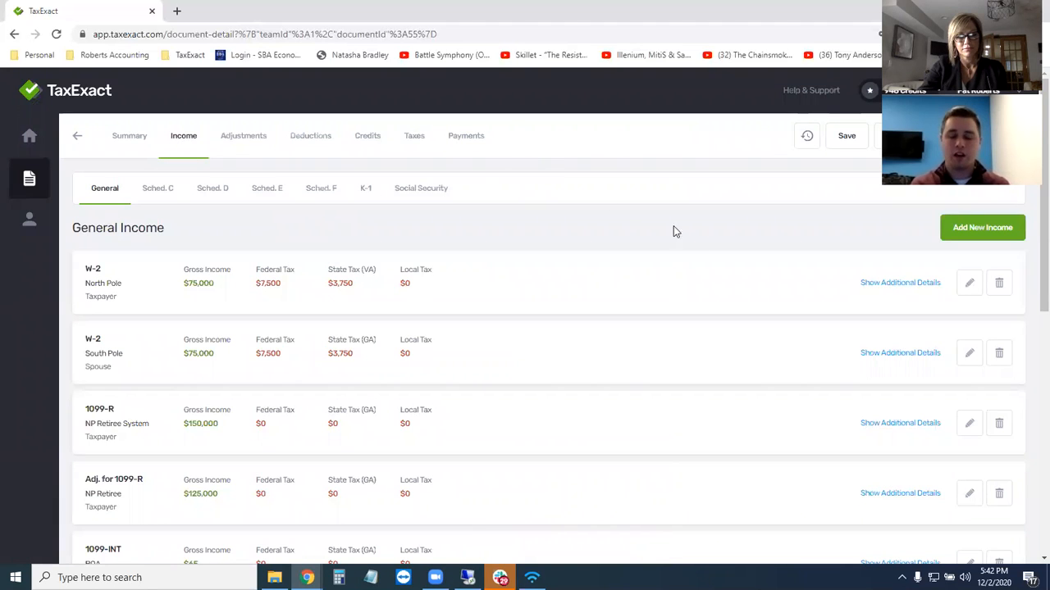
pyautogui.click(968, 282)
pyautogui.click(425, 220)
pyautogui.write('- VA')
# Set the gross income of the North Pole - VA W-2 to 37,500.
pyautogui.click(534, 266)
pyautogui.moveTo(540, 266); pyautogui.dragTo(521, 269)
pyautogui.write('375')
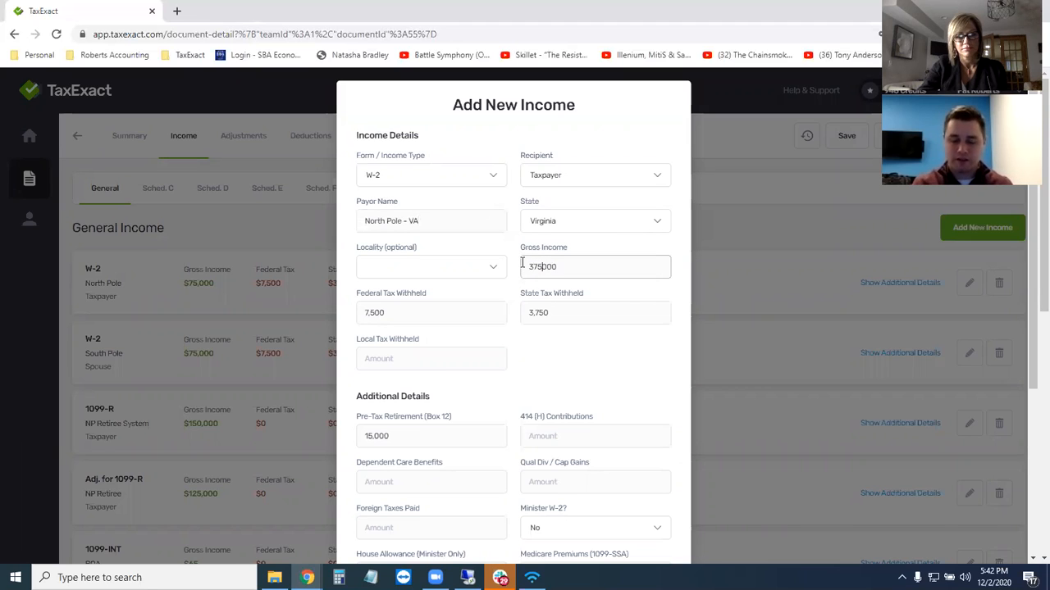
pyautogui.press('Delete')
pyautogui.click(447, 269)
pyautogui.click(562, 317)
pyautogui.click(562, 264)
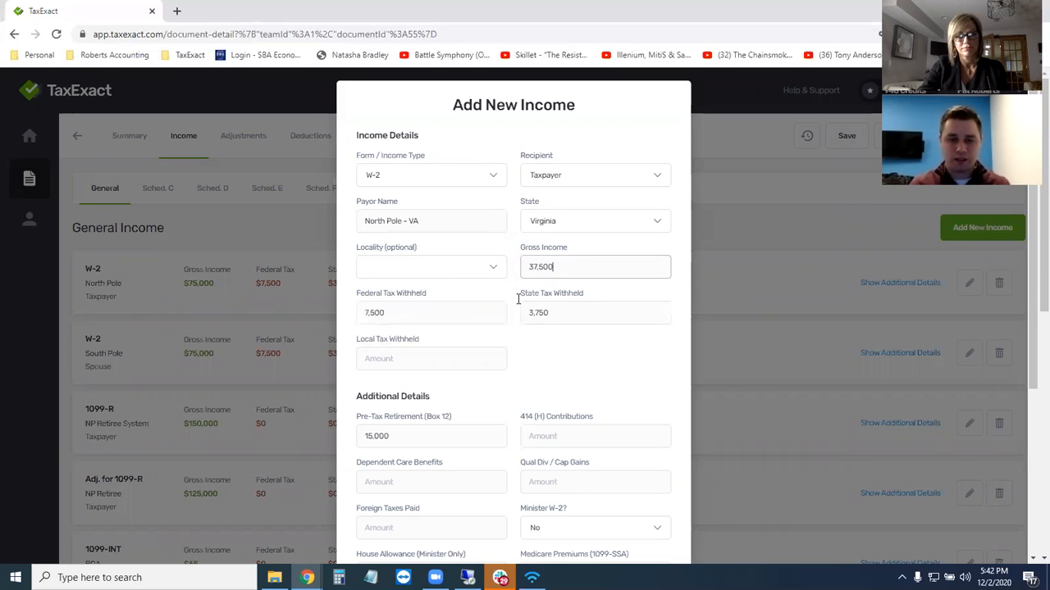
# Check the federal and state tax withheld on the North Pole - VA W-2 and save the entry.
pyautogui.moveTo(408, 319); pyautogui.dragTo(359, 316)
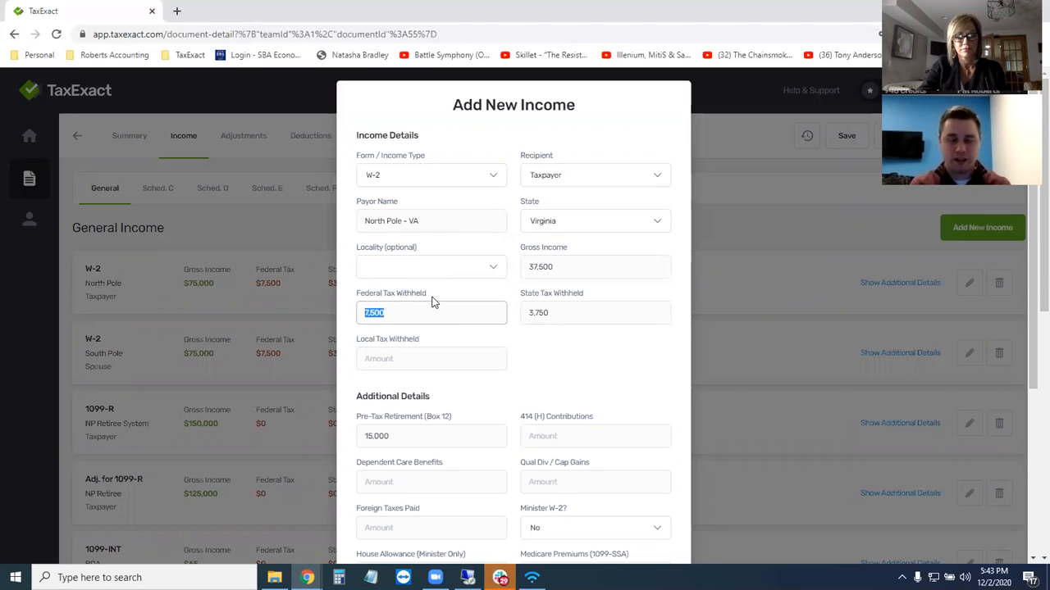
pyautogui.click(549, 313)
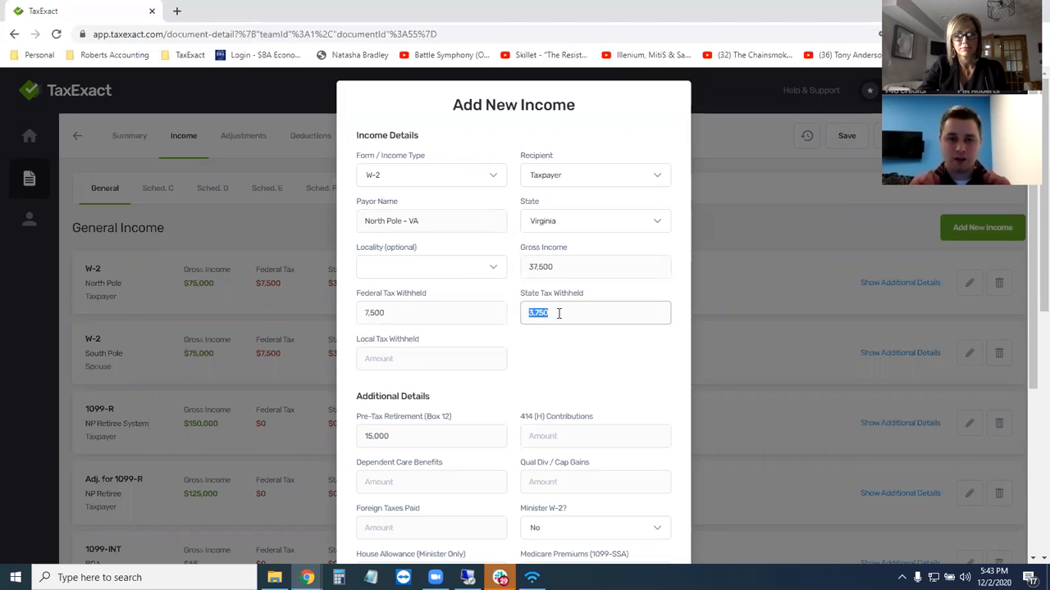
pyautogui.scroll(-5, 558, 313)
pyautogui.click(643, 524)
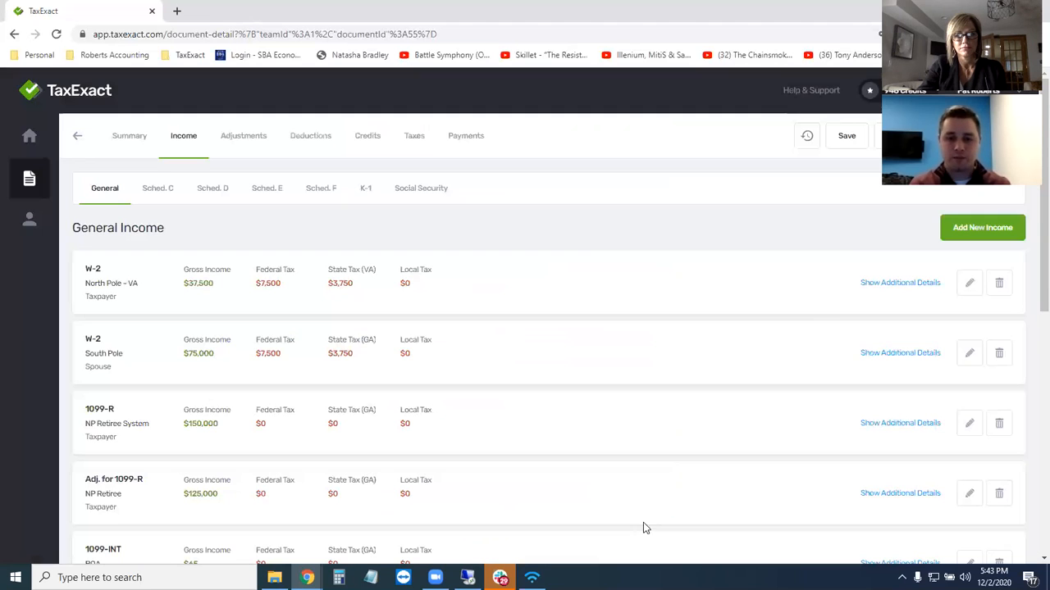
# Start a new W-2 income entry for the taxpayer with the payor name "North Pole - GA".
pyautogui.click(964, 227)
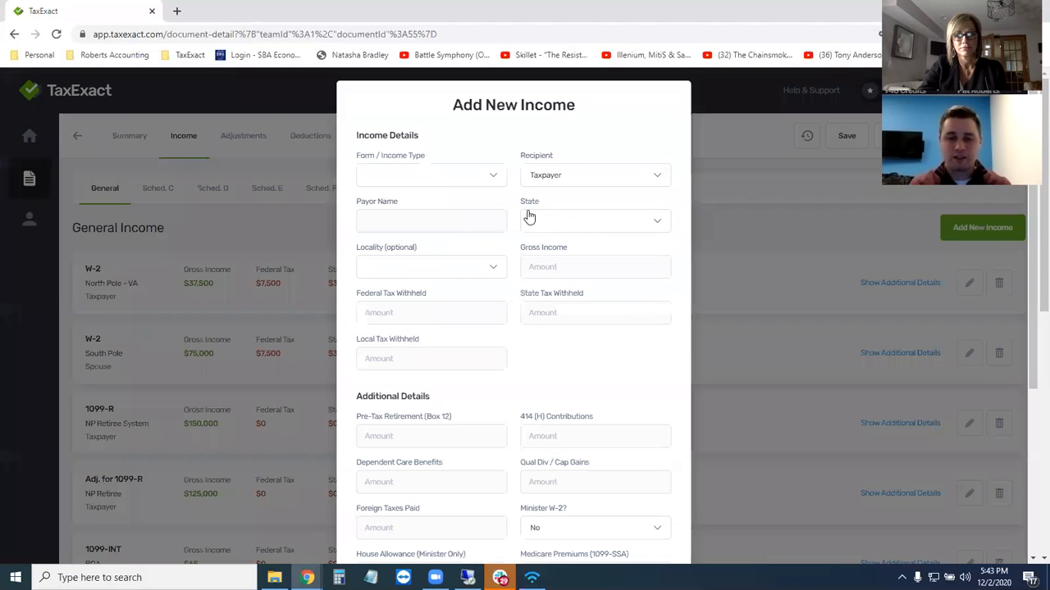
pyautogui.click(394, 170)
pyautogui.write('w')
pyautogui.click(361, 207)
pyautogui.click(394, 223)
pyautogui.write('North Pole')
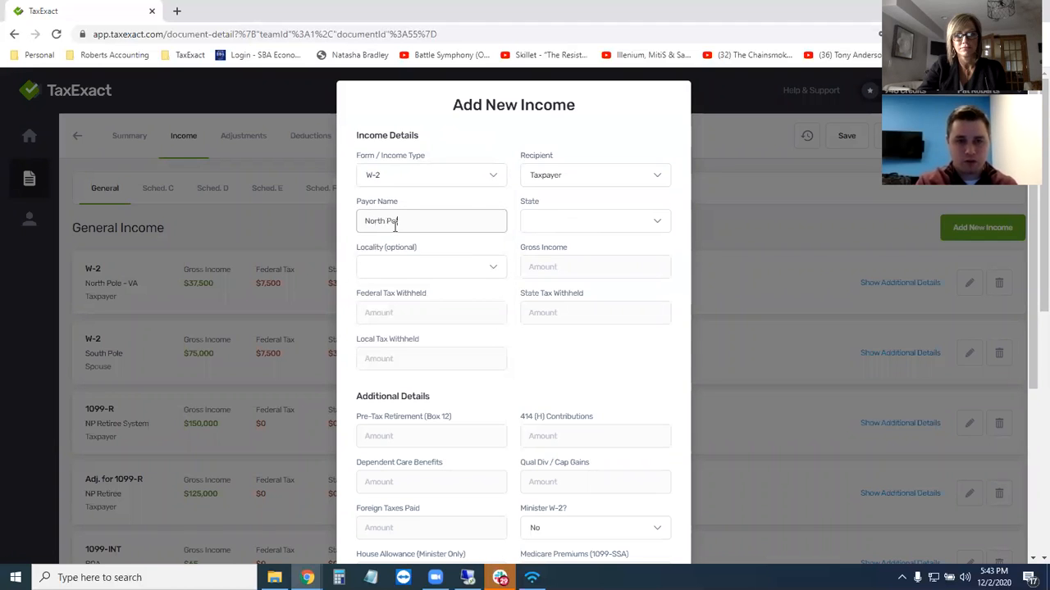
pyautogui.write(' - GA')
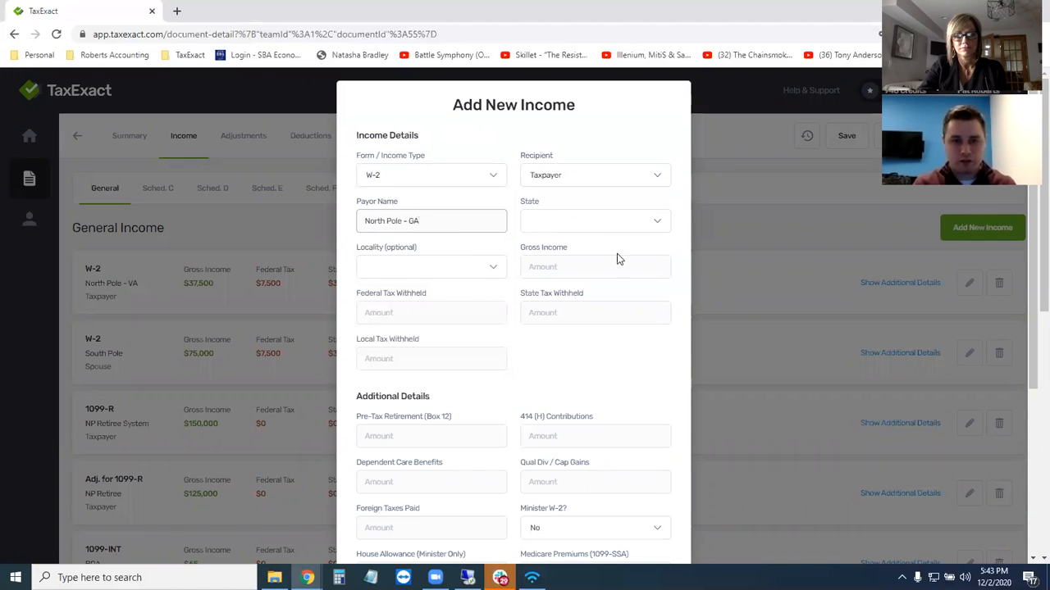
# Assign the new North Pole - GA W-2 to Georgia with a gross income of 37,500.
pyautogui.click(604, 222)
pyautogui.click(574, 278)
pyautogui.click(554, 264)
pyautogui.write('37,500')
pyautogui.press('Tab')
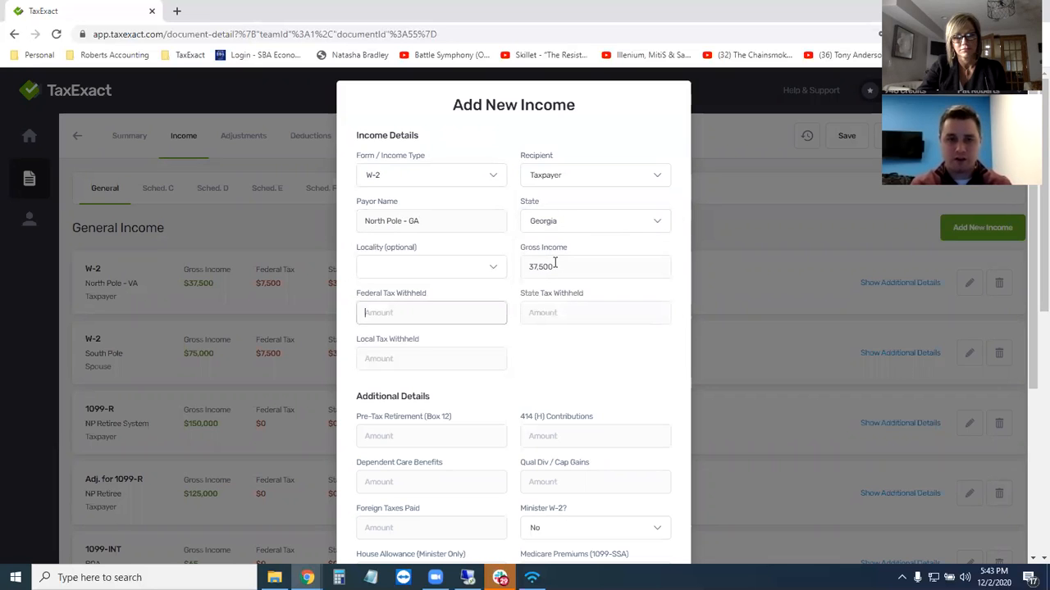
# Leave the federal tax withheld blank, set the state tax withheld to 3,750 and save the North Pole - GA W-2.
pyautogui.moveTo(426, 293); pyautogui.dragTo(358, 295)
pyautogui.click(384, 313)
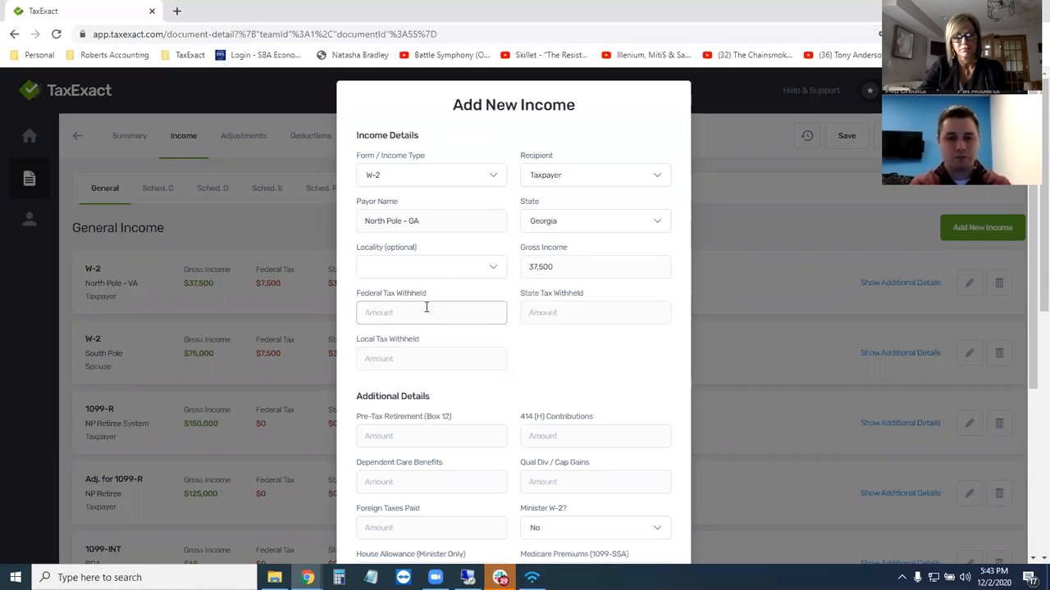
pyautogui.press('Tab')
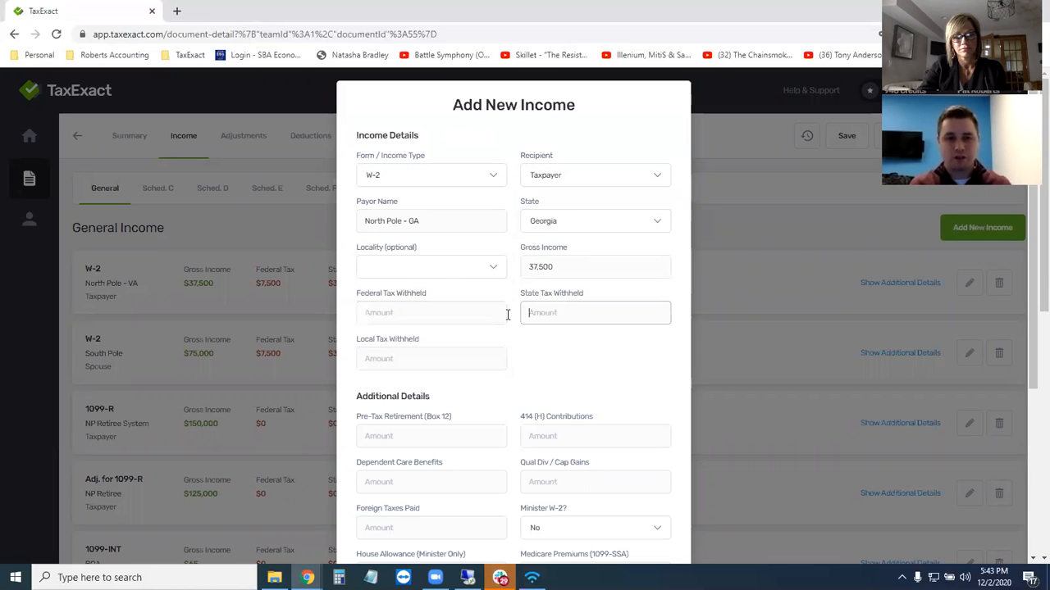
pyautogui.write('3,750')
pyautogui.press('Tab')
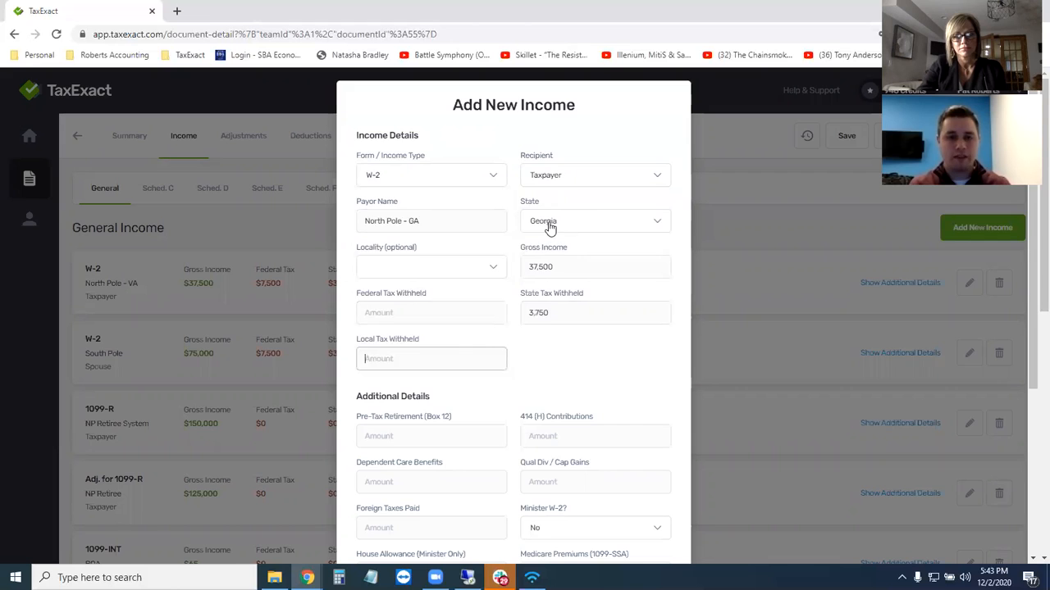
pyautogui.scroll(-5, 546, 232)
pyautogui.click(635, 523)
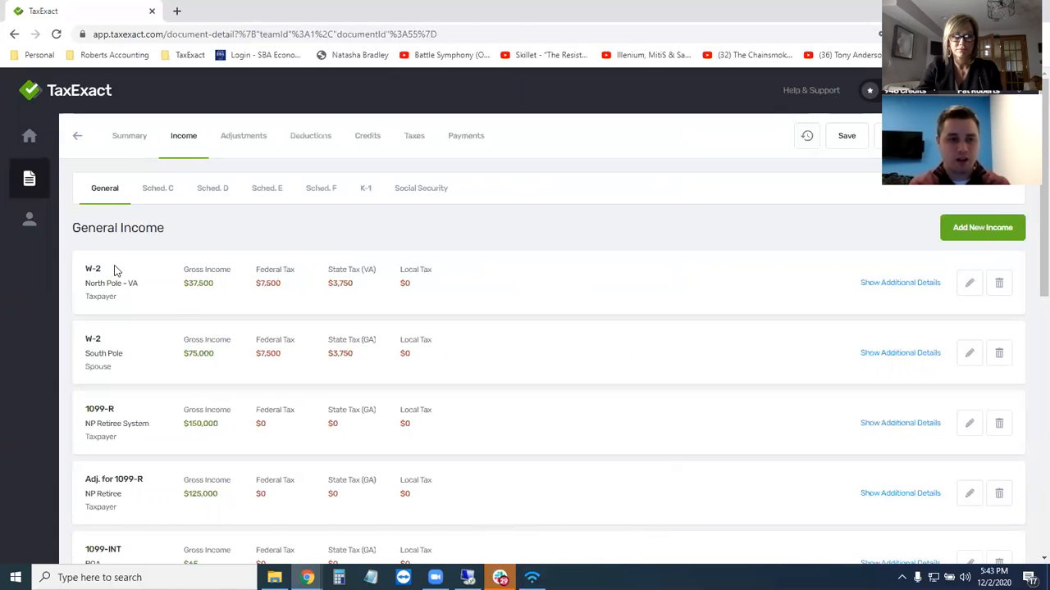
# Check the gross income of the North Pole - VA W-2 and look through the rest of the general income list.
pyautogui.moveTo(215, 283); pyautogui.dragTo(184, 283)
pyautogui.scroll(-1, 264, 305)
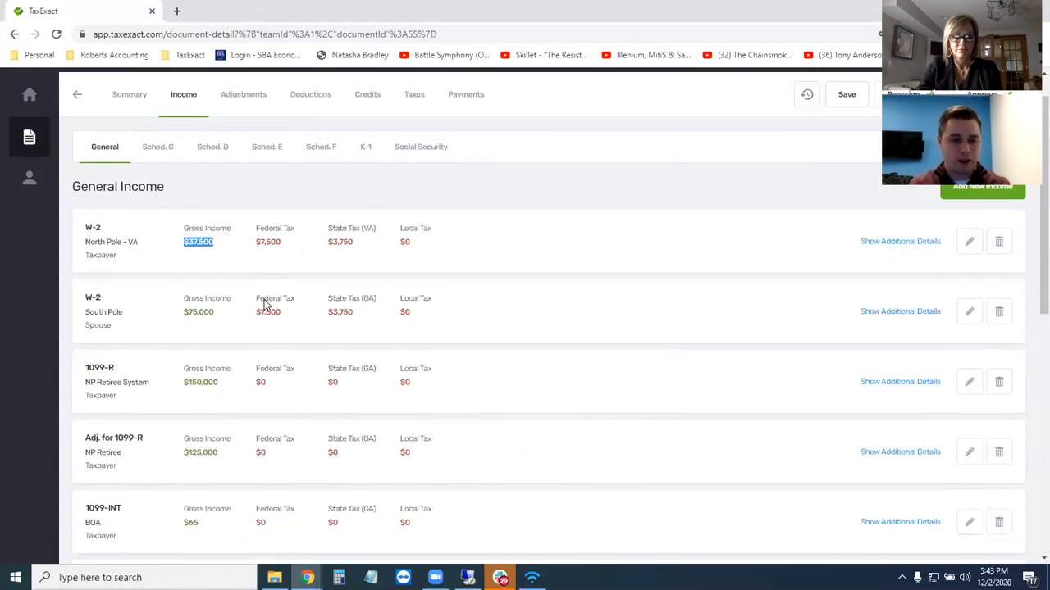
pyautogui.scroll(-5, 250, 312)
pyautogui.scroll(6, 211, 443)
# Compare the state or local source income in the Virginia and Georgia tax summaries and return to the federal summary.
pyautogui.click(138, 139)
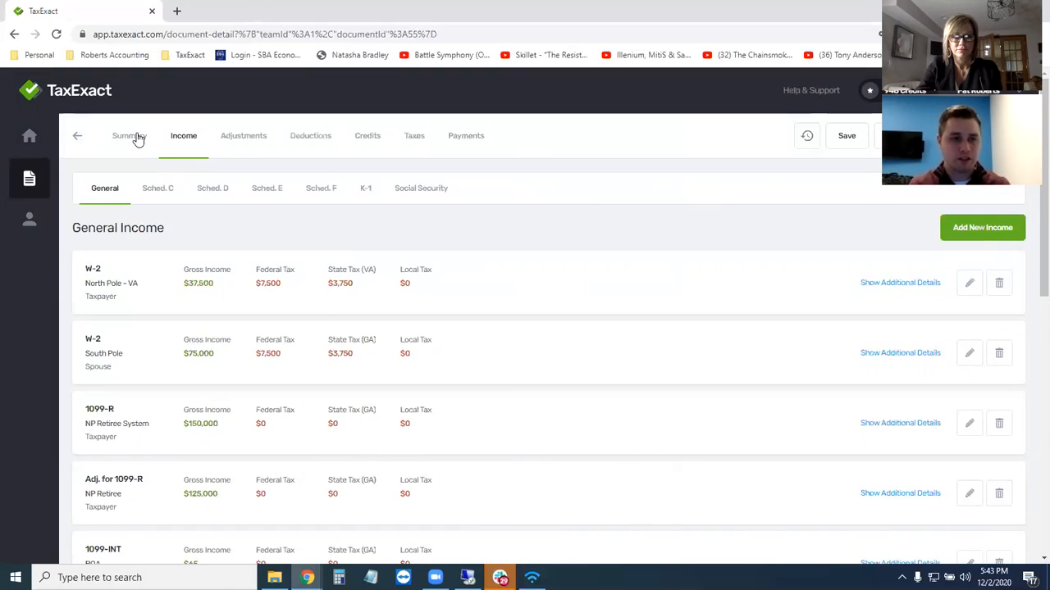
pyautogui.click(281, 279)
pyautogui.doubleClick(526, 401)
pyautogui.click(246, 283)
pyautogui.moveTo(546, 402); pyautogui.dragTo(514, 402)
pyautogui.click(519, 400)
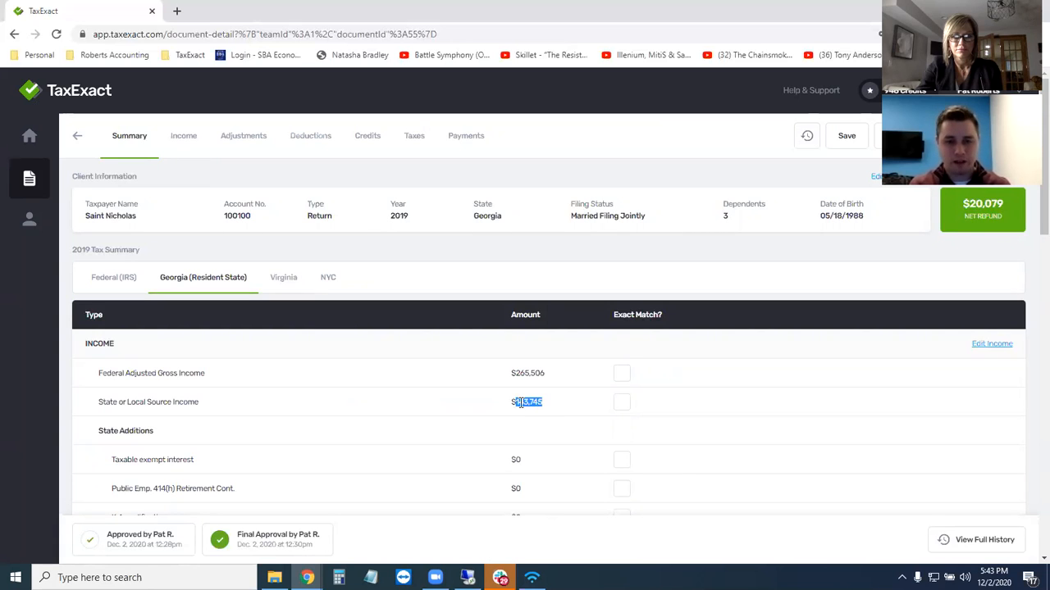
pyautogui.click(191, 140)
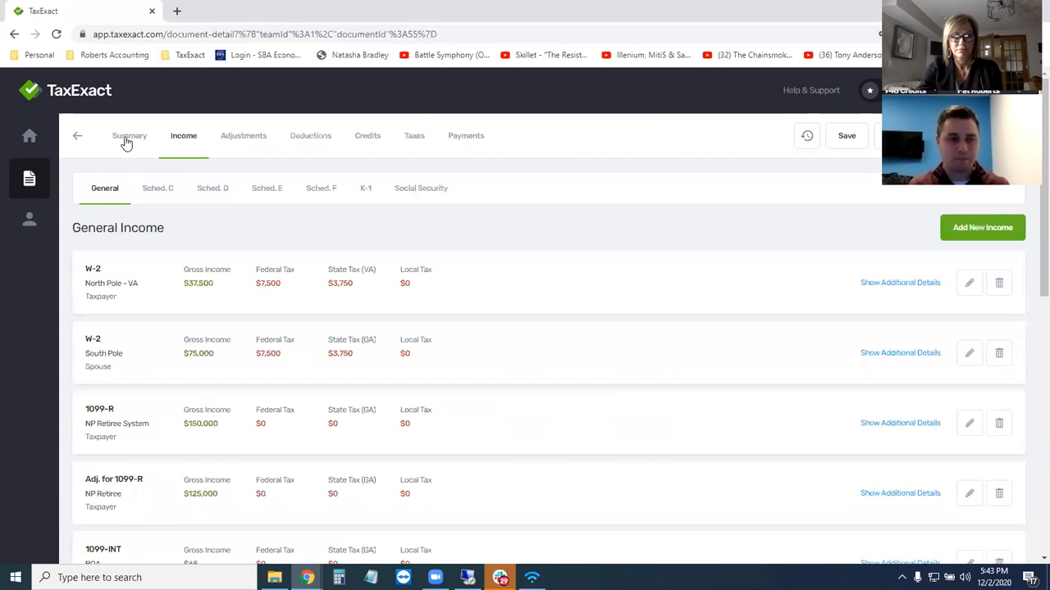
pyautogui.click(128, 139)
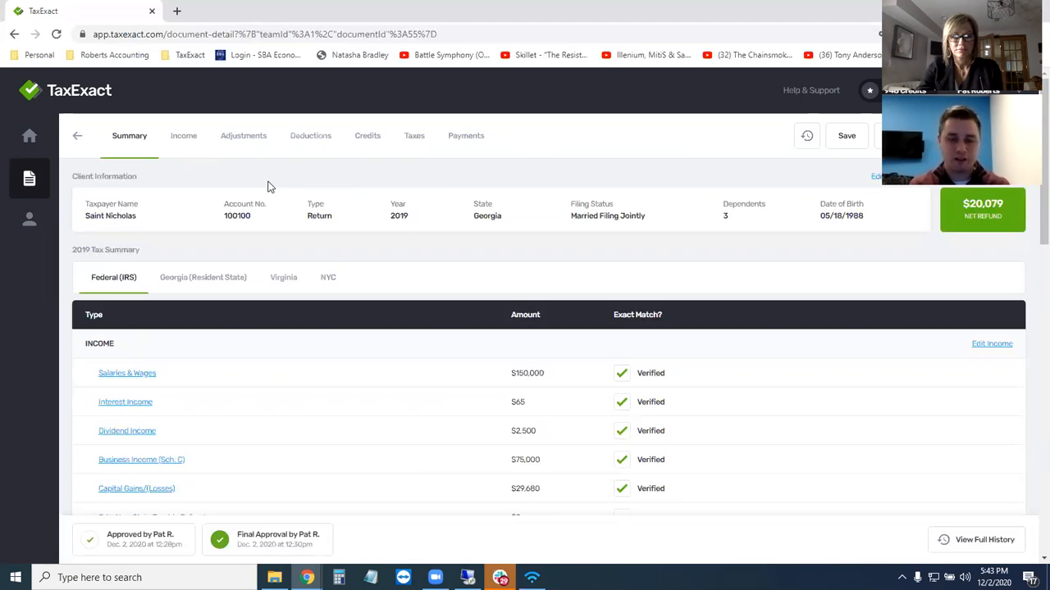